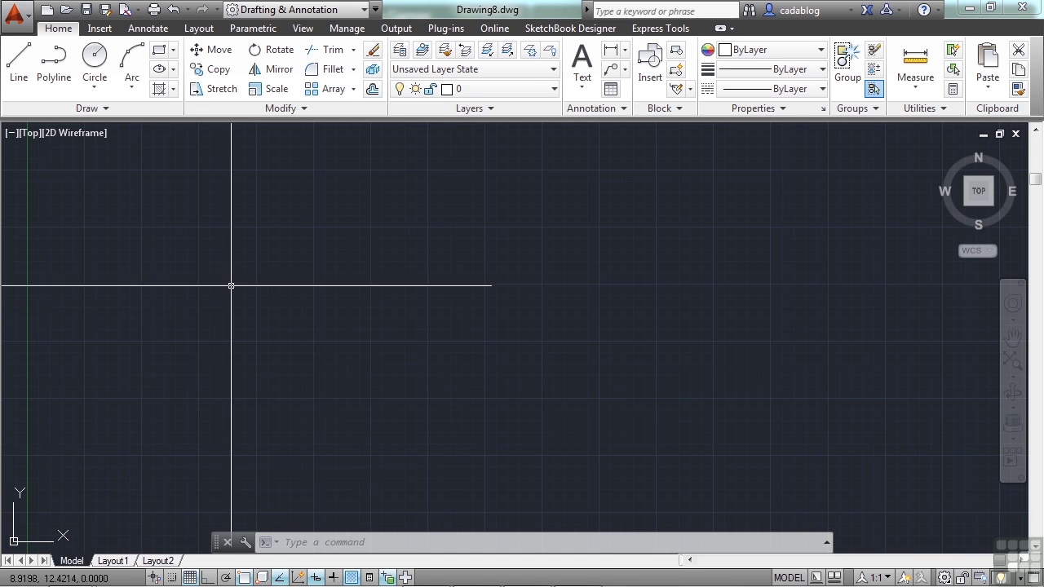
Pan the empty drawing so the UCS origin moves toward the middle-left of the screen.
mouse_move(223, 398)
middle_mouse_down()
mouse_move(490, 280)
mouse_move(485, 298)
middle_mouse_up()
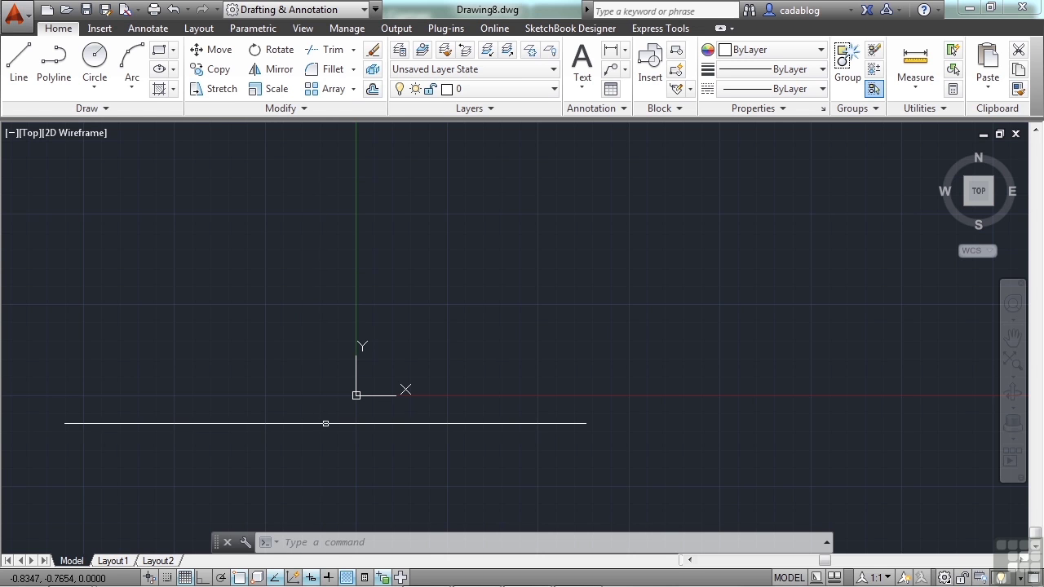
Orbit the empty model space into a tilted 3D angle around the origin.
middle_click_drag(380, 408, 361, 420, "shift")
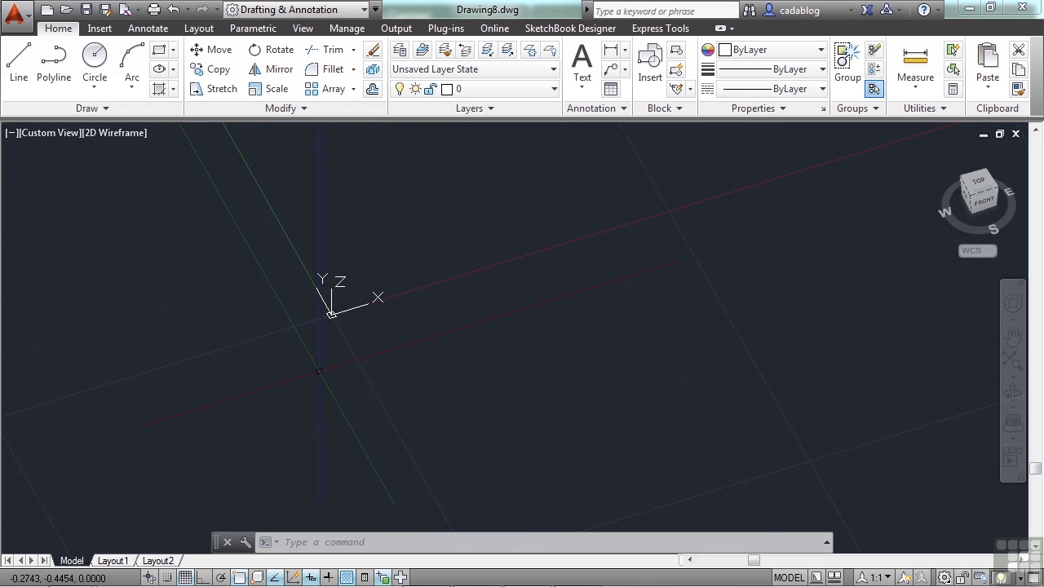
middle_click_drag(332, 360, 367, 350, "shift")
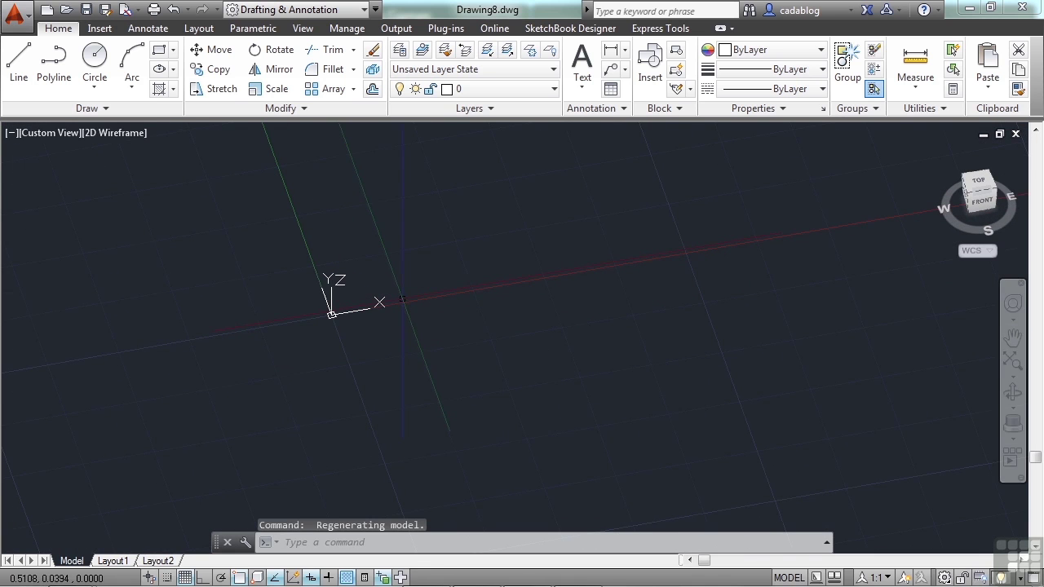
Draw a rectangle beside the origin with REC, then view it from a different tilted angle.
type("REC")
key("Return")
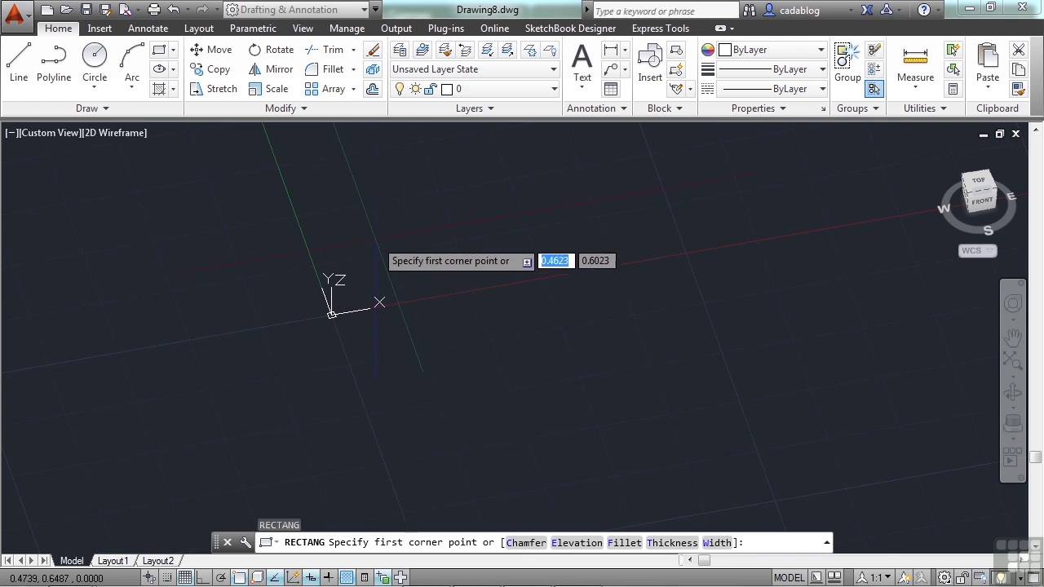
left_click(371, 204)
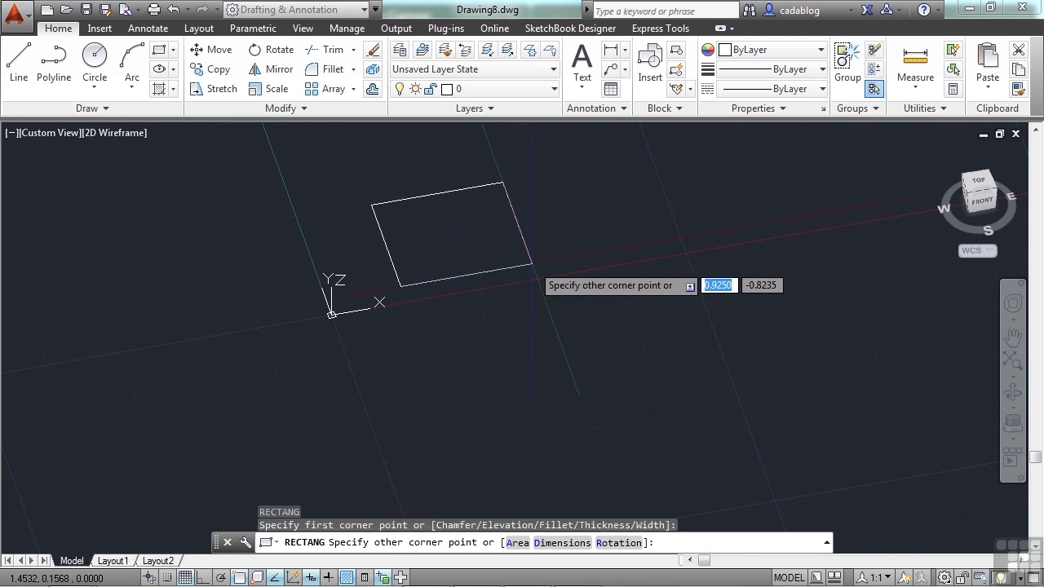
left_click(532, 264)
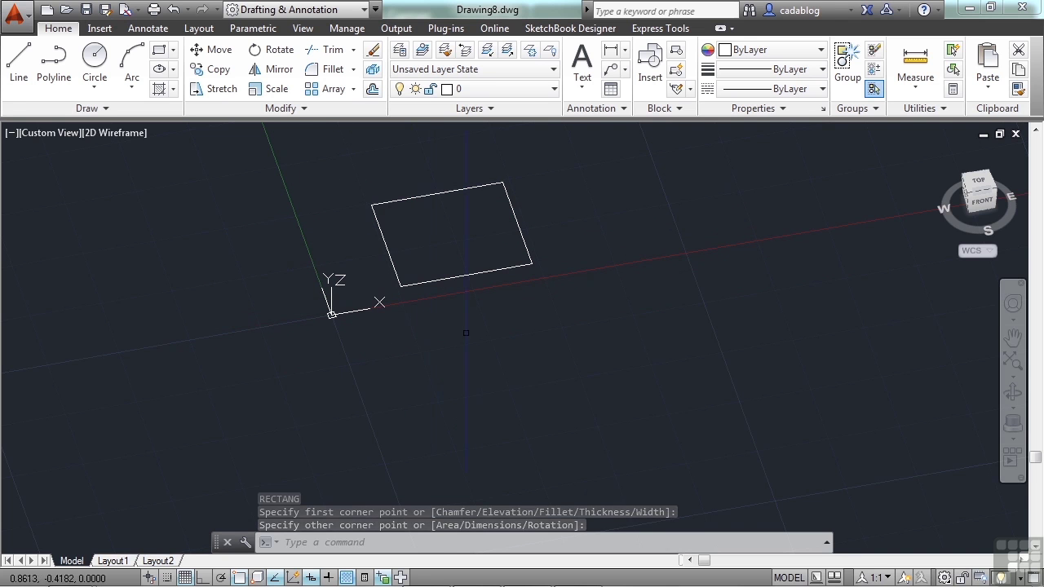
middle_click_drag(469, 328, 416, 384, "shift")
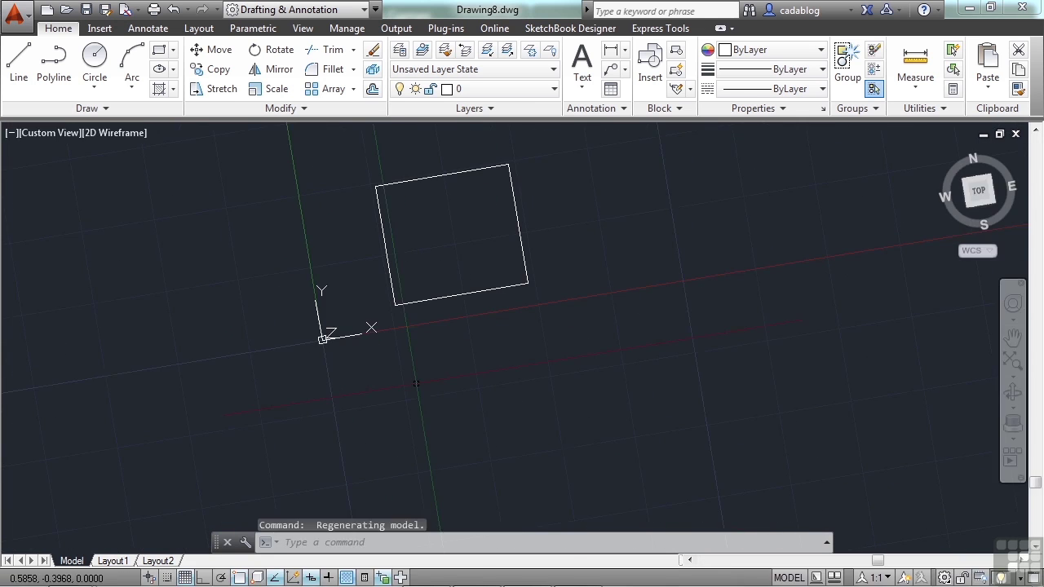
Return to the World plan view with PLAN and zoom out on the rectangle.
type("plan")
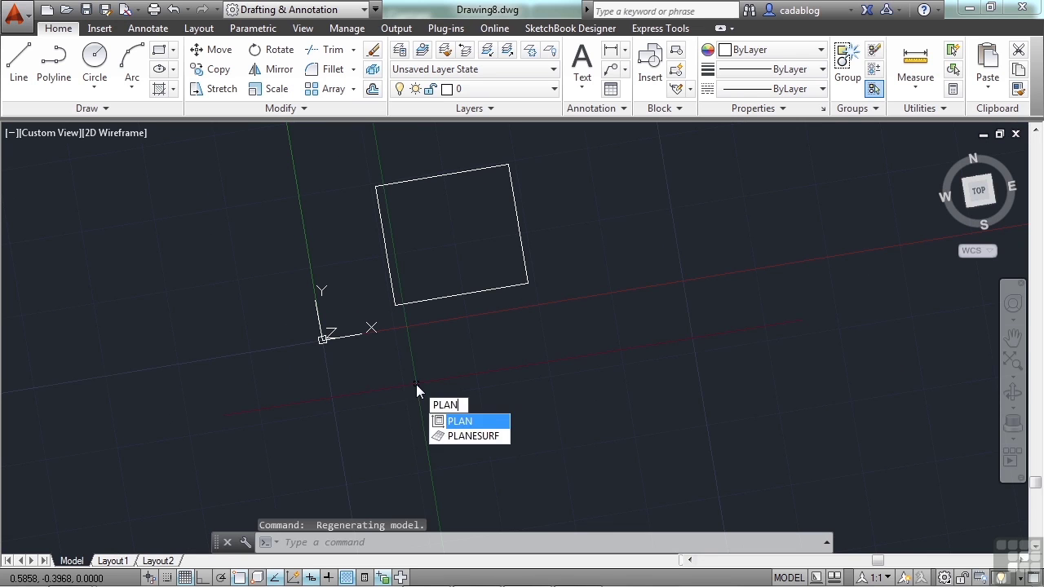
key("Return")
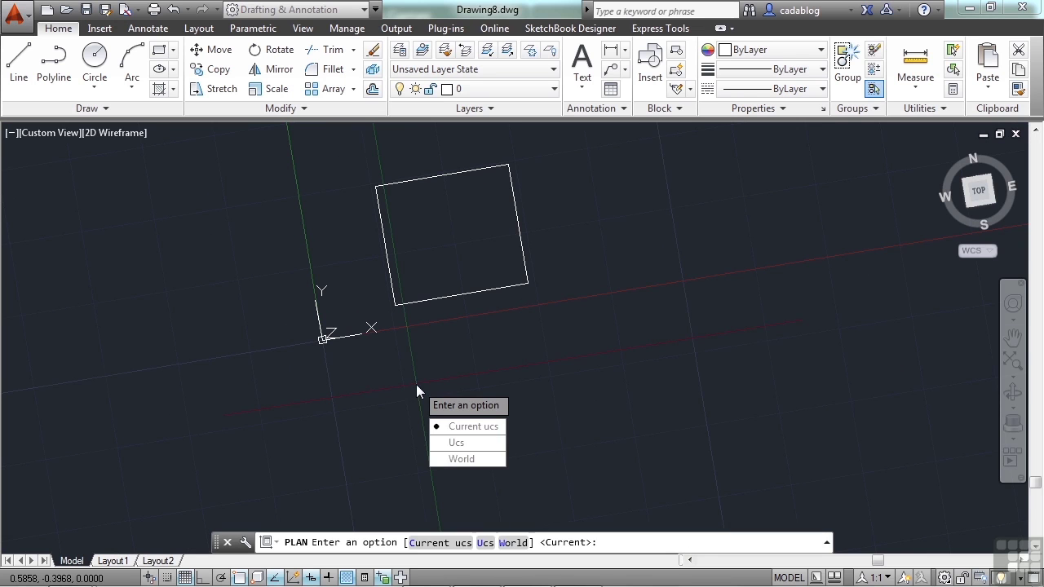
left_click(450, 459)
scroll(414, 382, "down", 4)
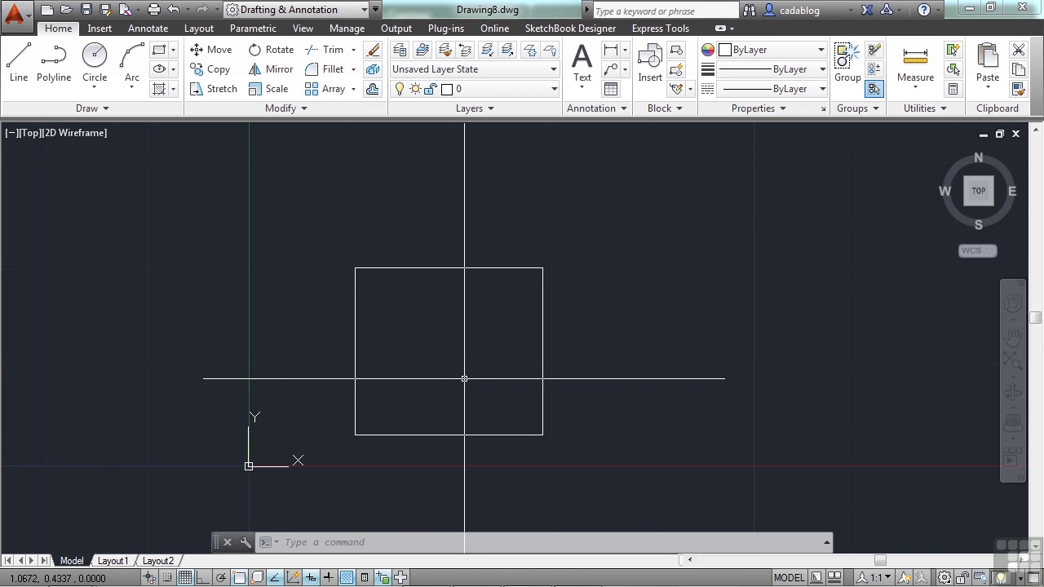
key("ctrl+i")
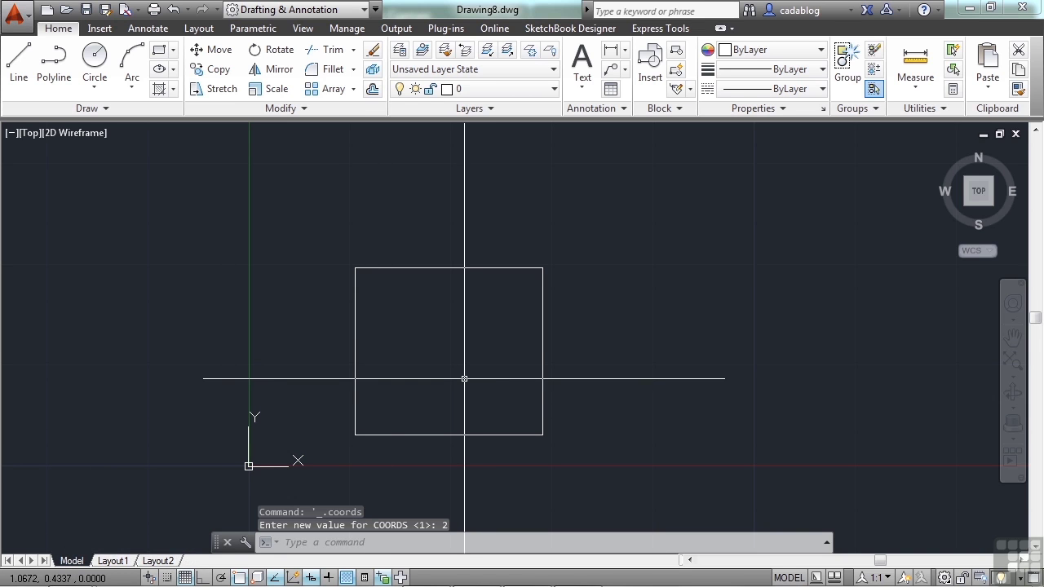
key("ctrl+i")
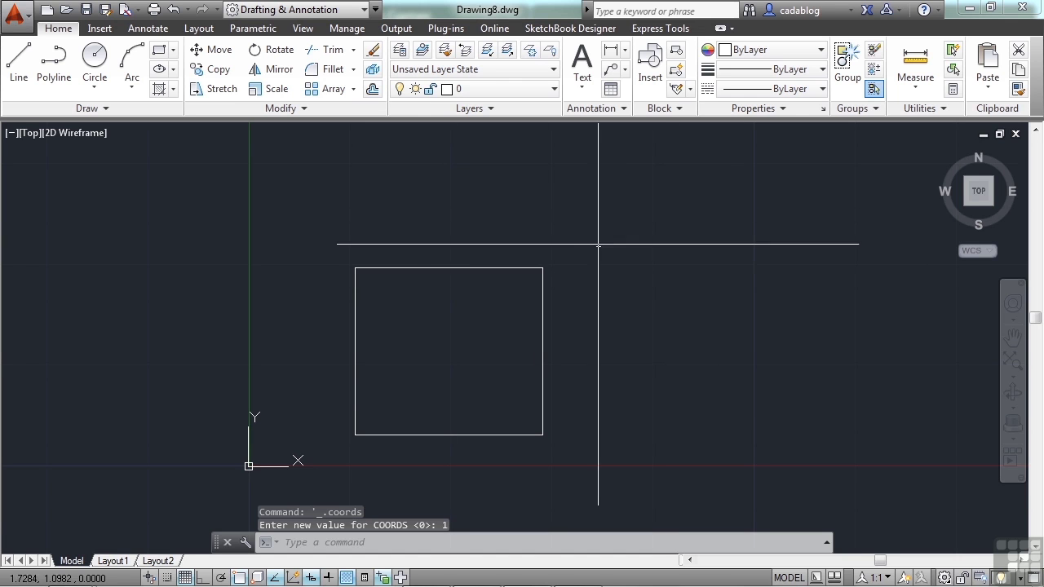
scroll(354, 345, "down", 1)
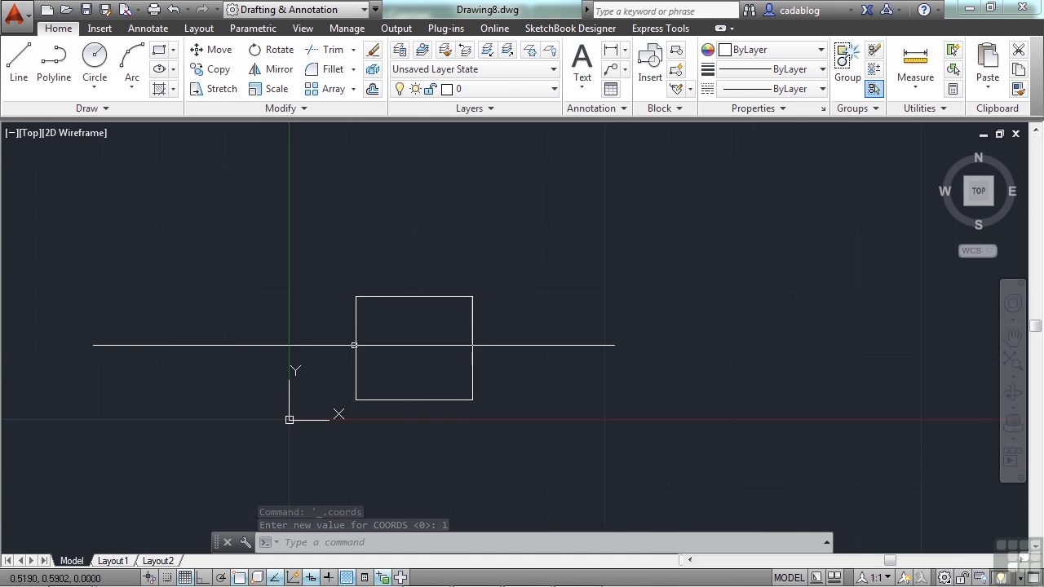
scroll(391, 331, "down", 1)
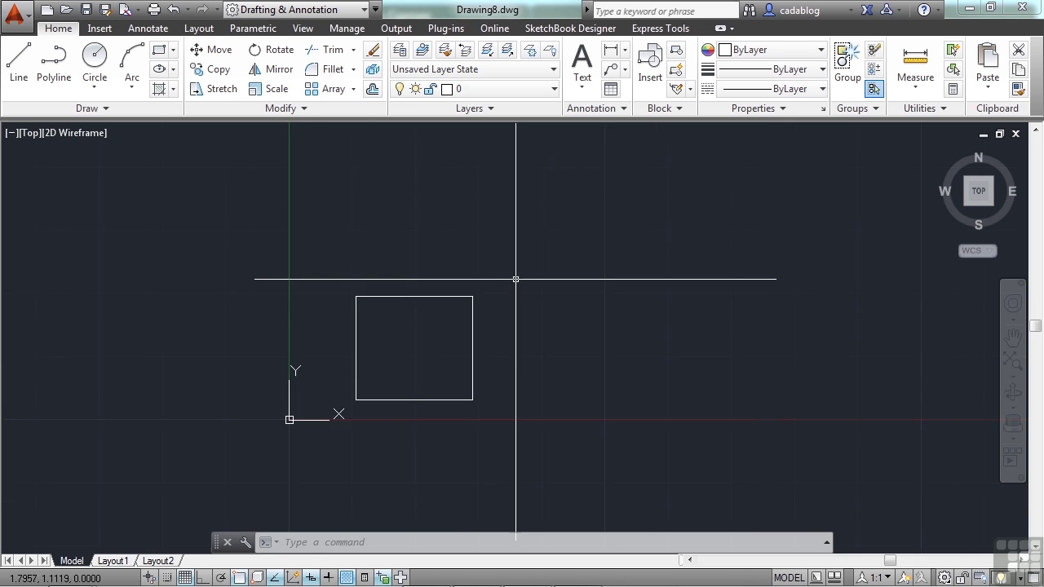
scroll(516, 279, "up", 2)
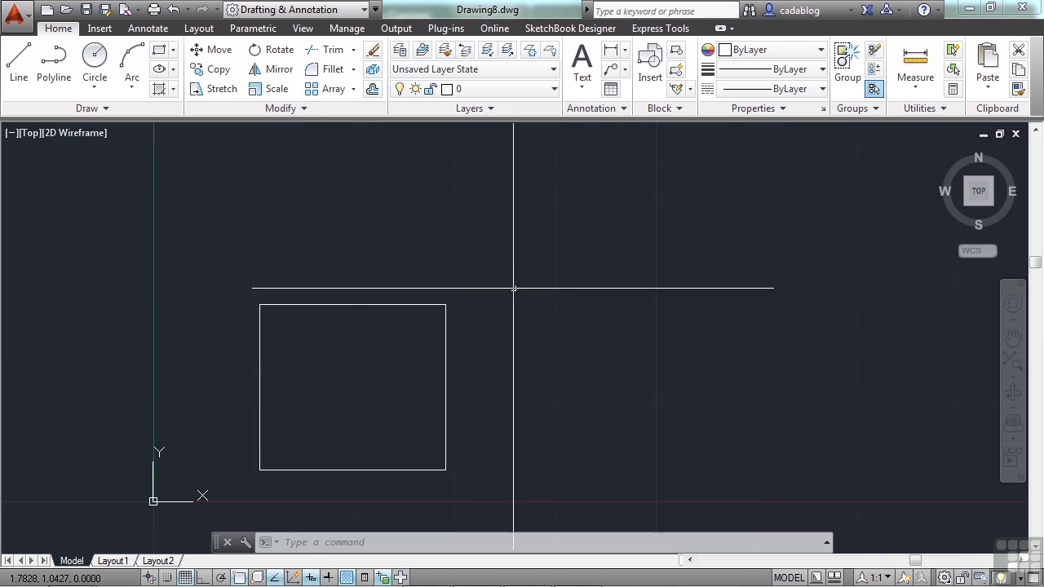
left_click(256, 470)
mouse_move(259, 470)
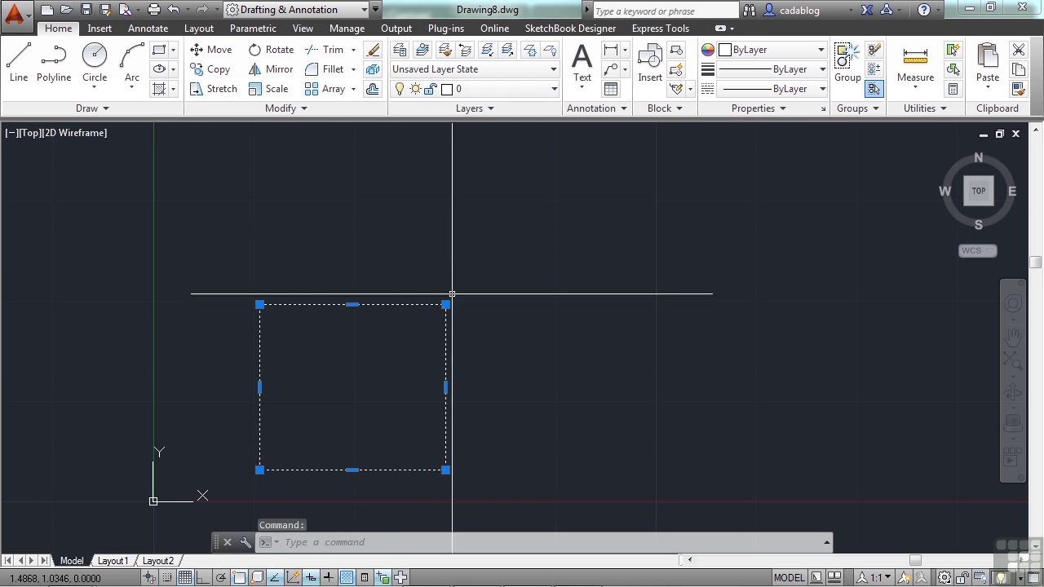
mouse_move(445, 305)
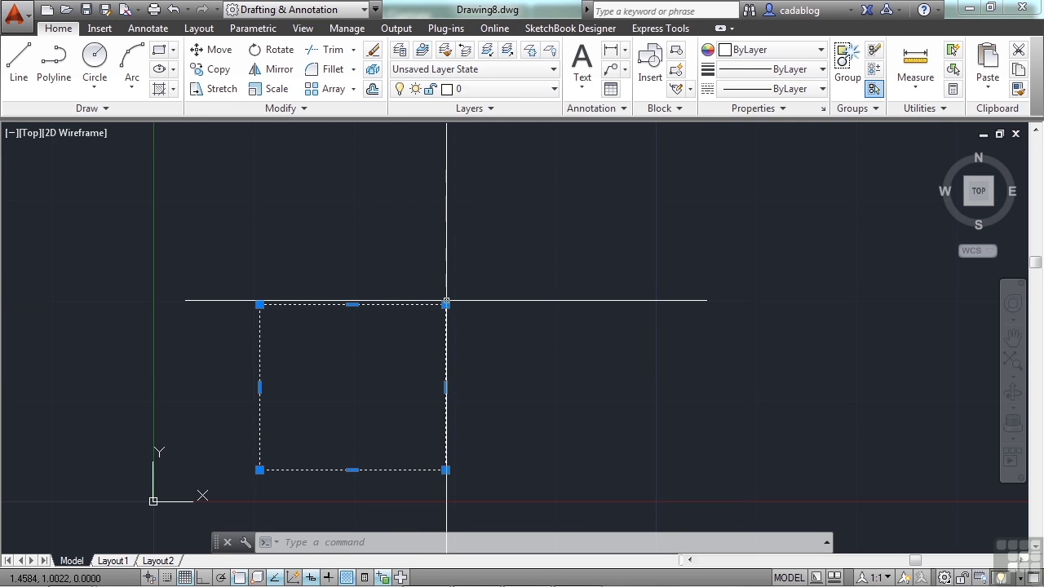
key("Escape")
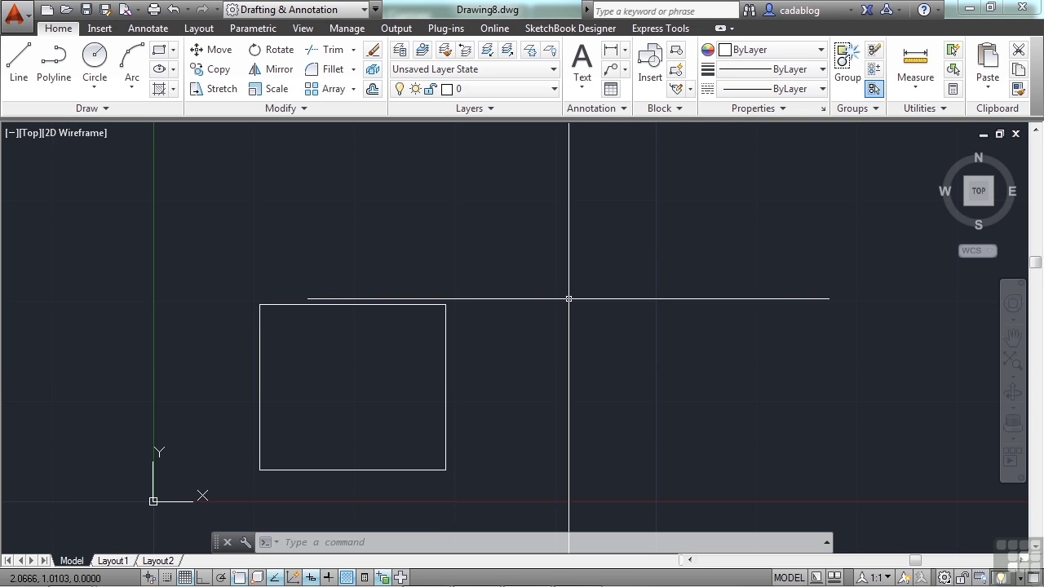
Draw a short line sloping up and to the right above the rectangle.
type("l")
key("Return")
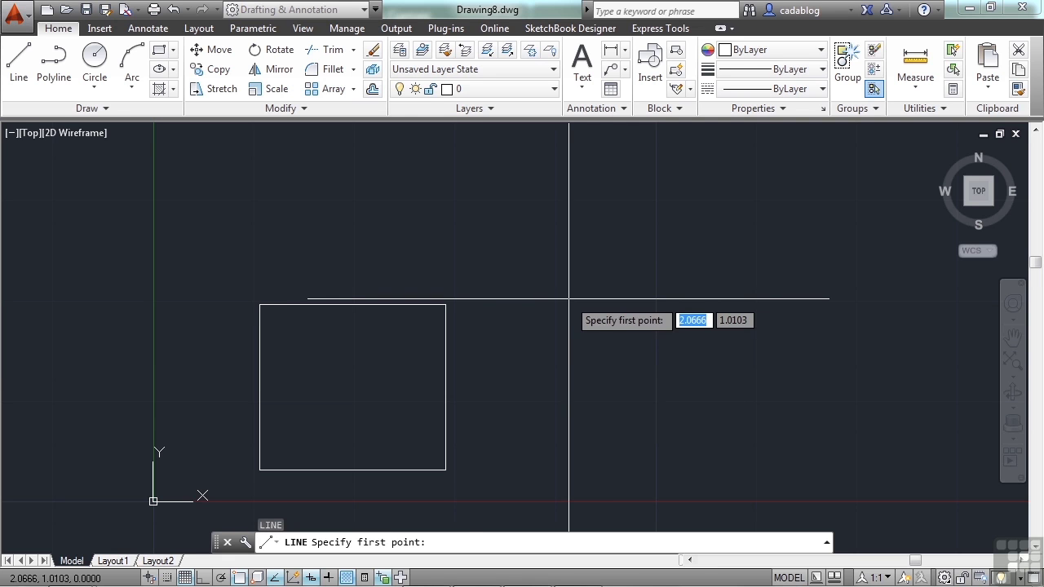
left_click(598, 246)
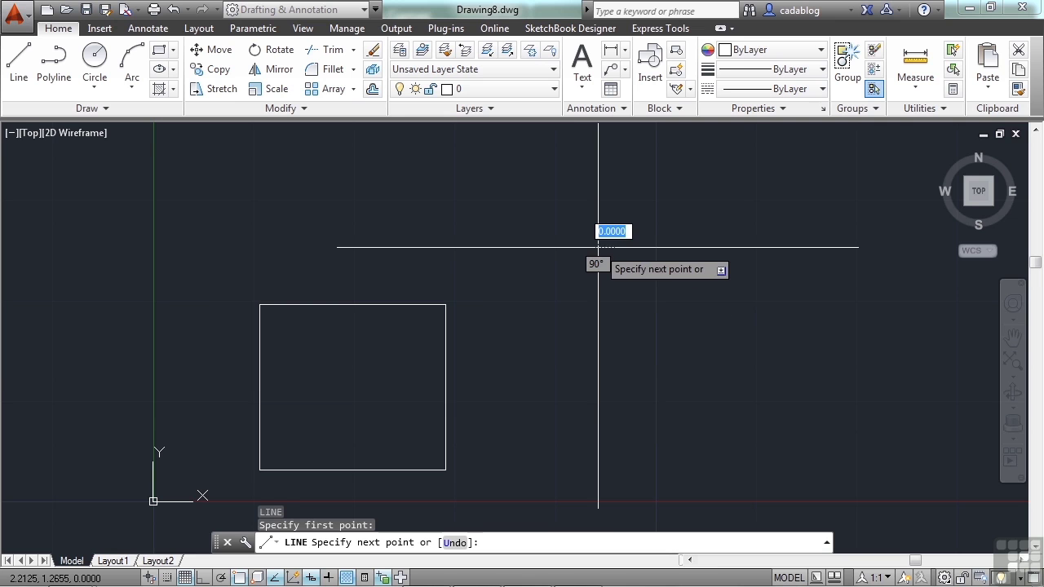
left_click(832, 180)
key("Return")
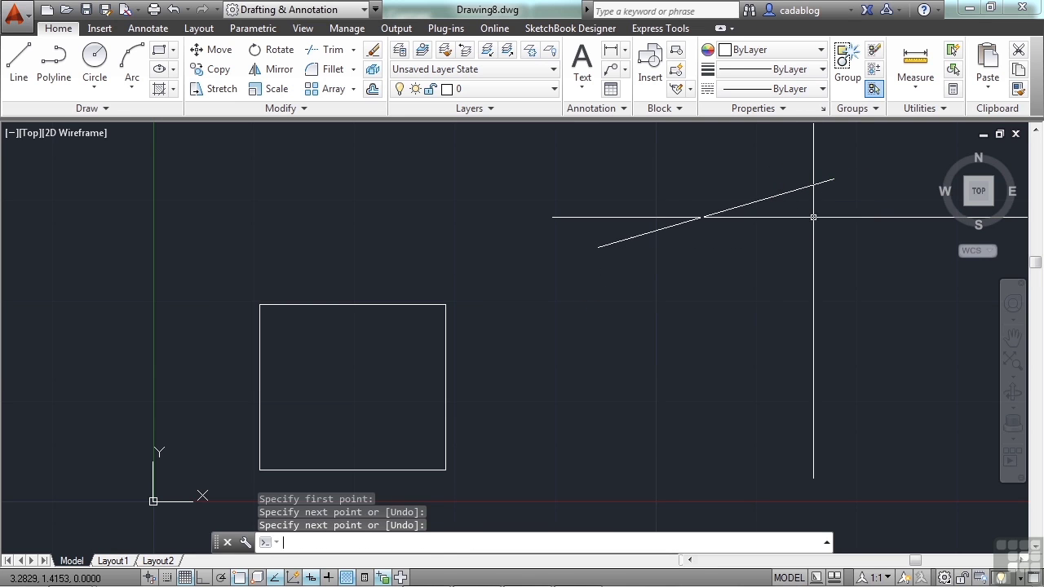
Bring the new line and the origin into view and select the line.
scroll(625, 322, "down", 1)
mouse_move(629, 324)
middle_mouse_down()
mouse_move(515, 364)
mouse_move(425, 370)
middle_mouse_up()
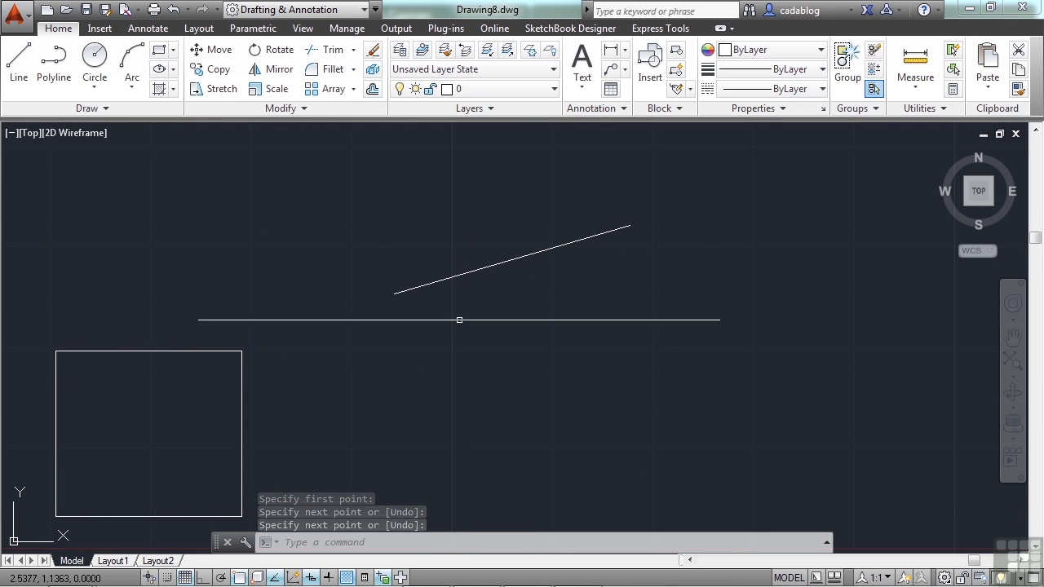
left_click(443, 280)
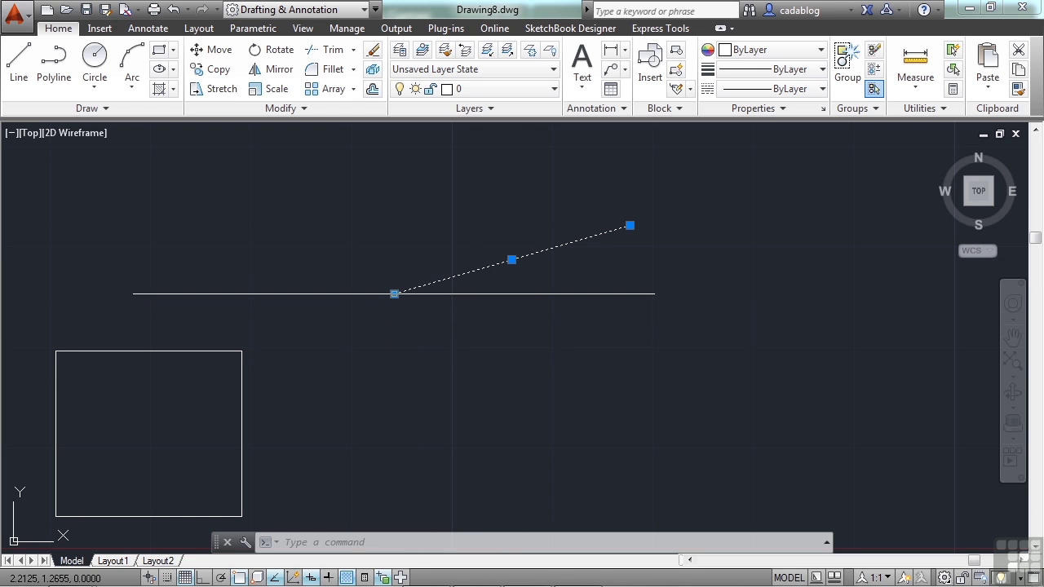
mouse_move(394, 294)
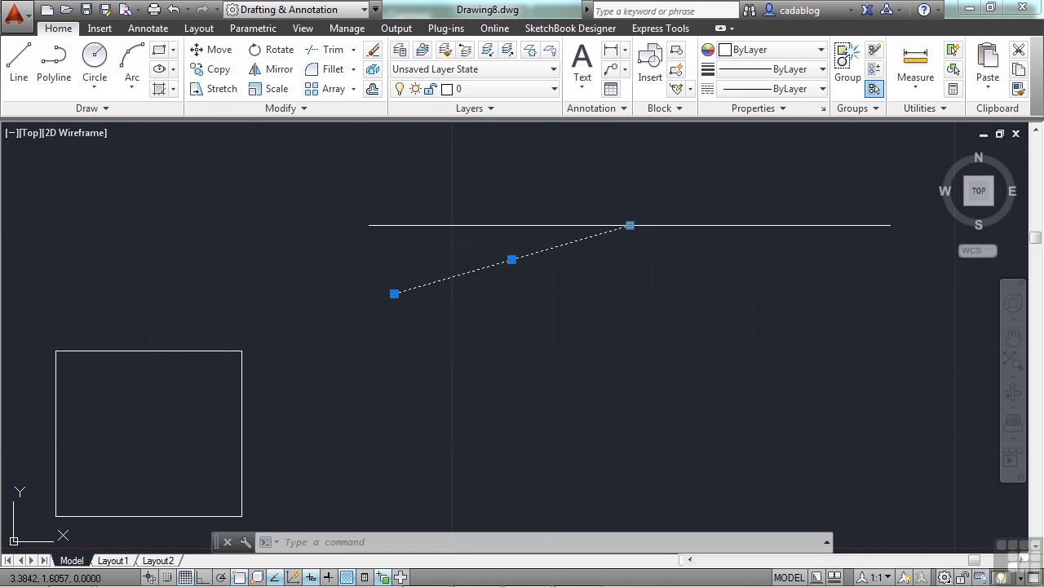
mouse_move(630, 225)
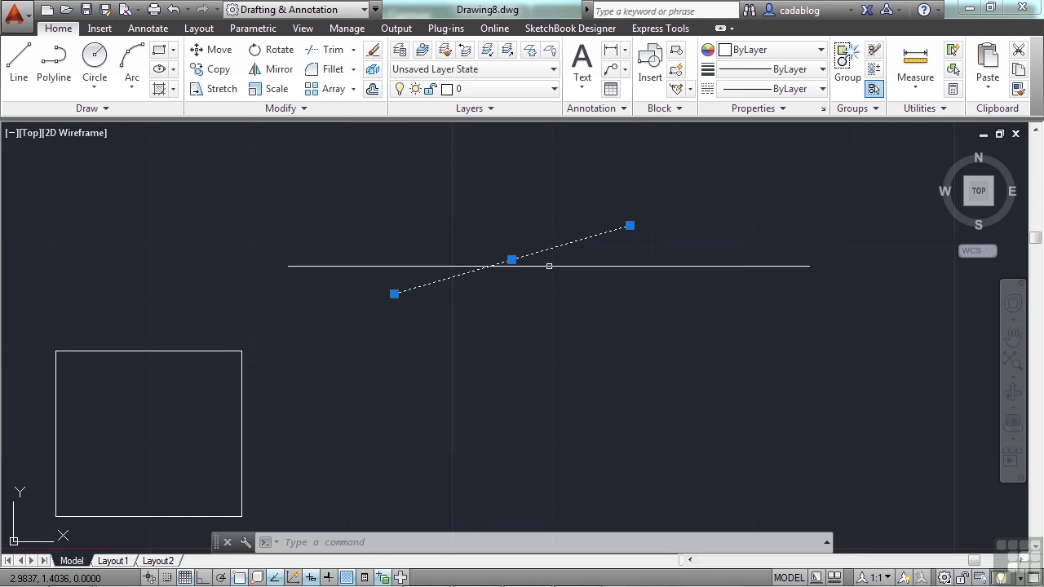
Select the rectangle, read the coordinates at its four corner grips, then deselect everything.
middle_click_drag(196, 373, 277, 310)
left_click(228, 289)
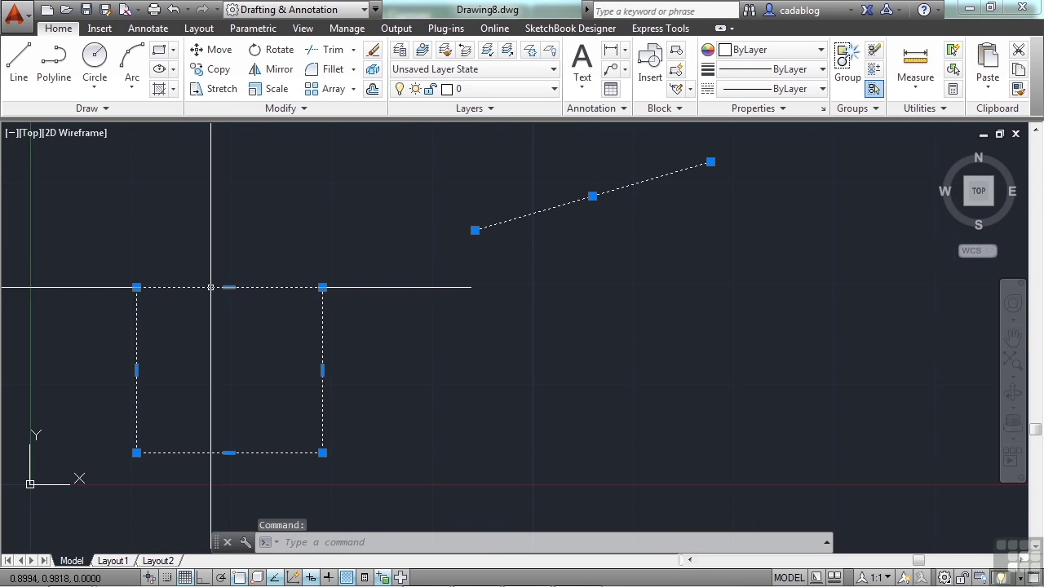
mouse_move(136, 288)
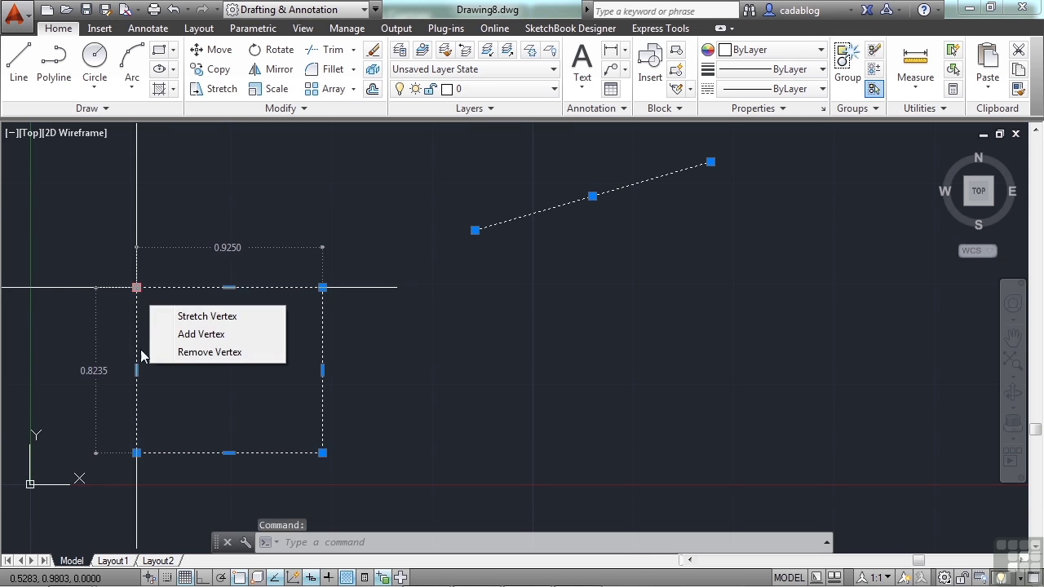
mouse_move(136, 452)
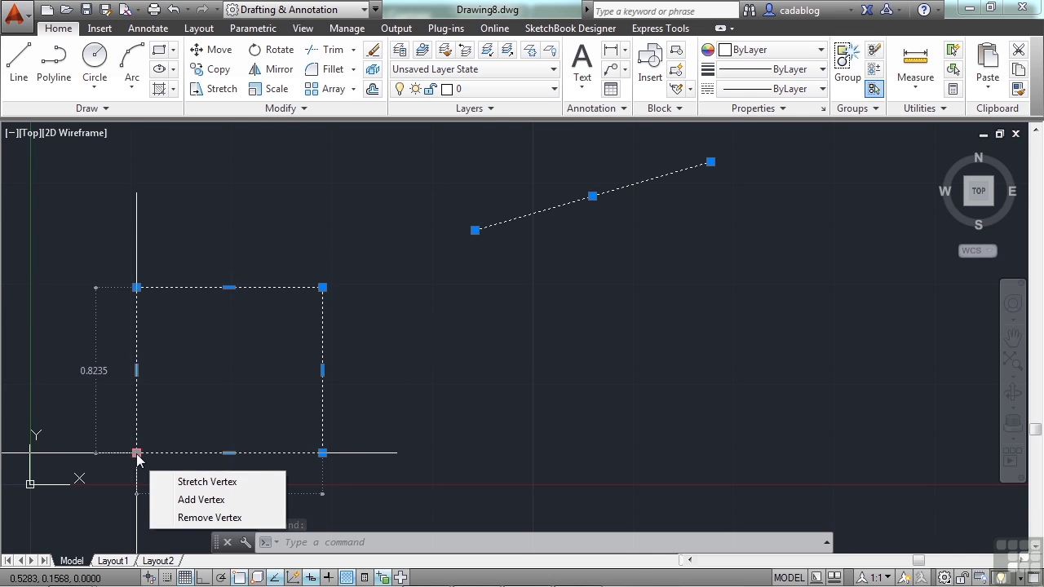
mouse_move(322, 453)
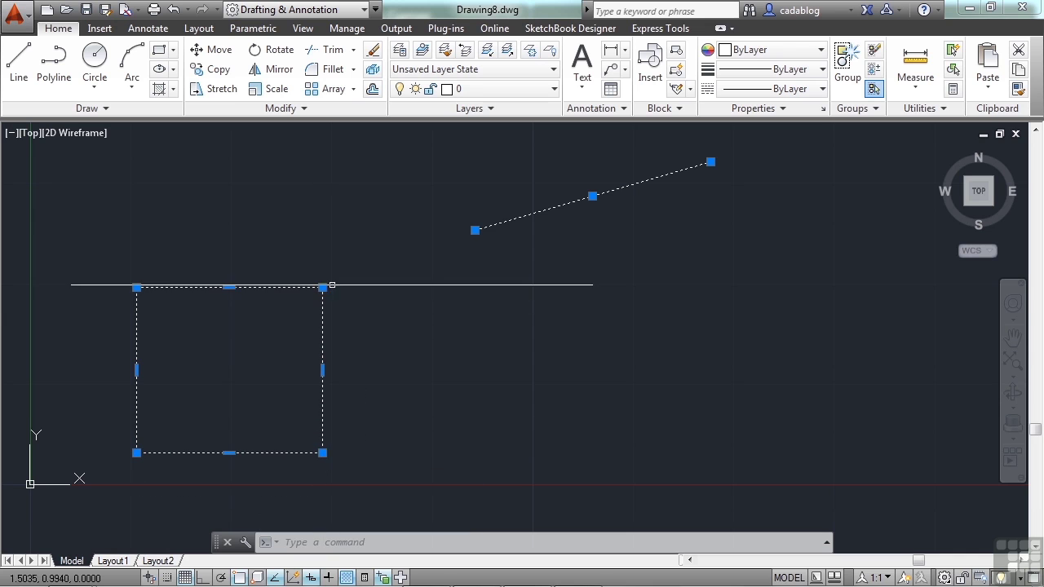
mouse_move(322, 287)
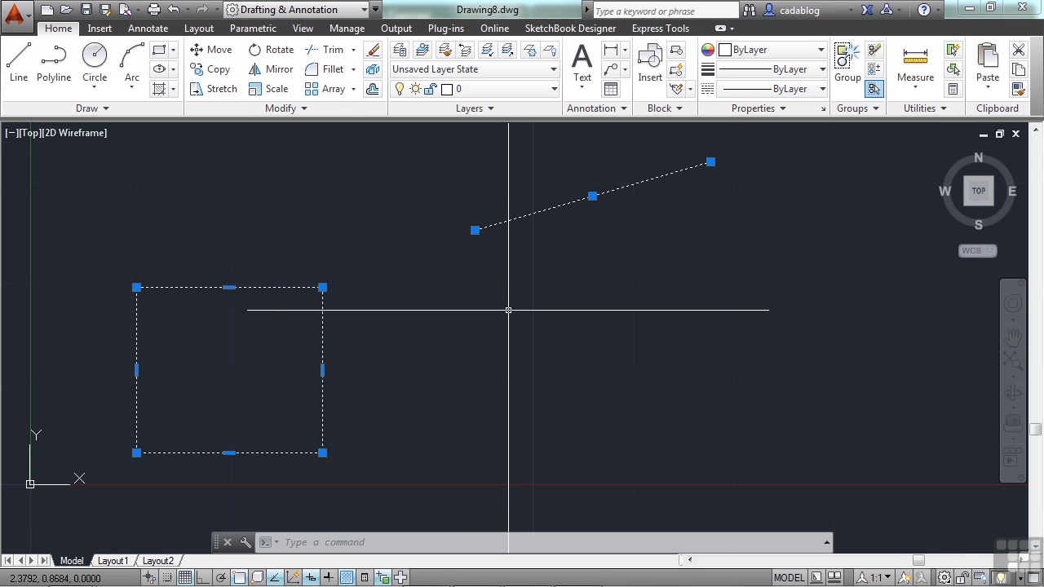
key("Escape")
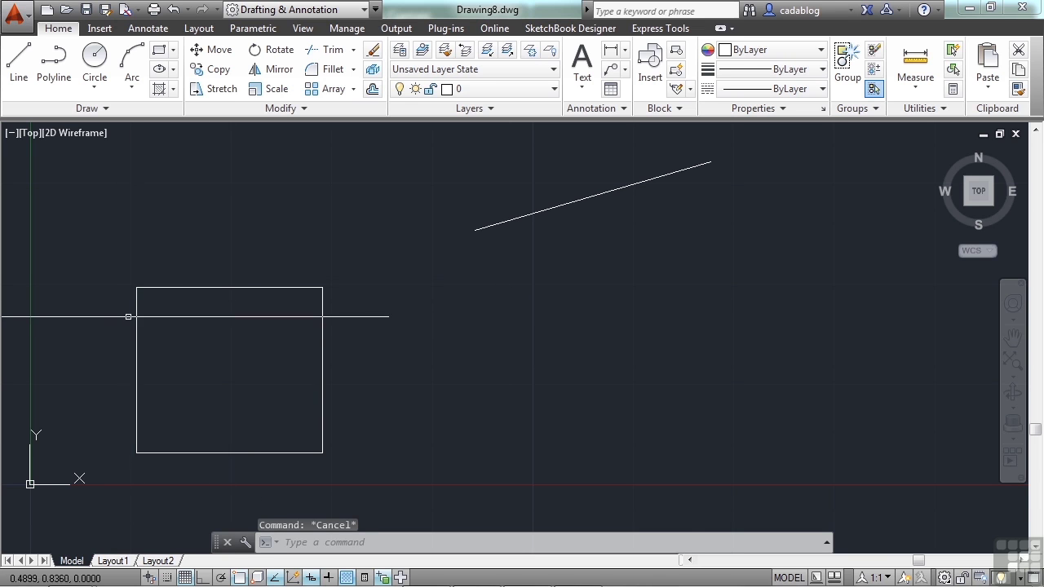
Pan the origin into view and pick the UCS icon at the origin.
middle_click_drag(128, 316, 287, 283)
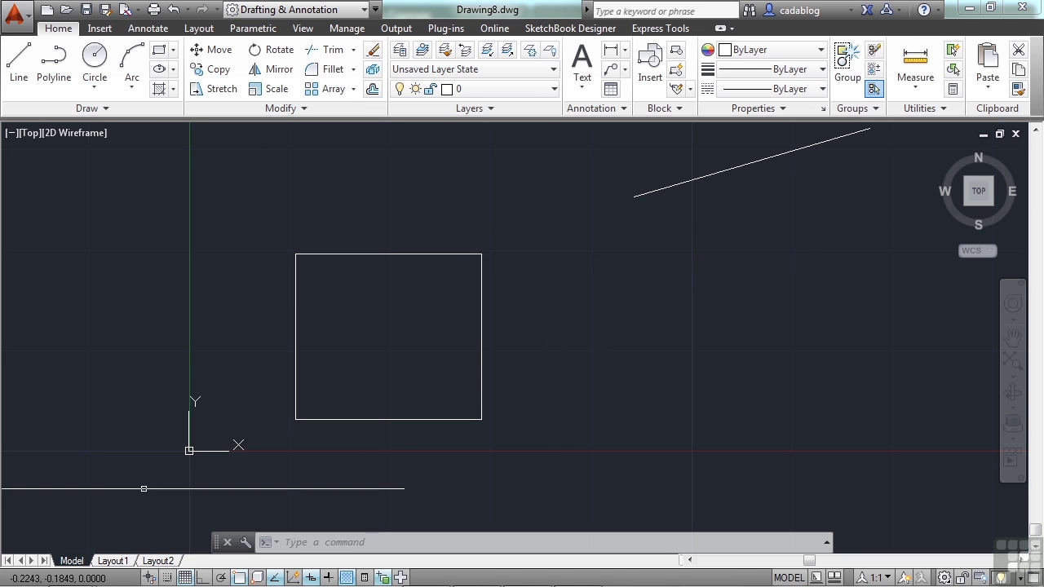
left_click(189, 449)
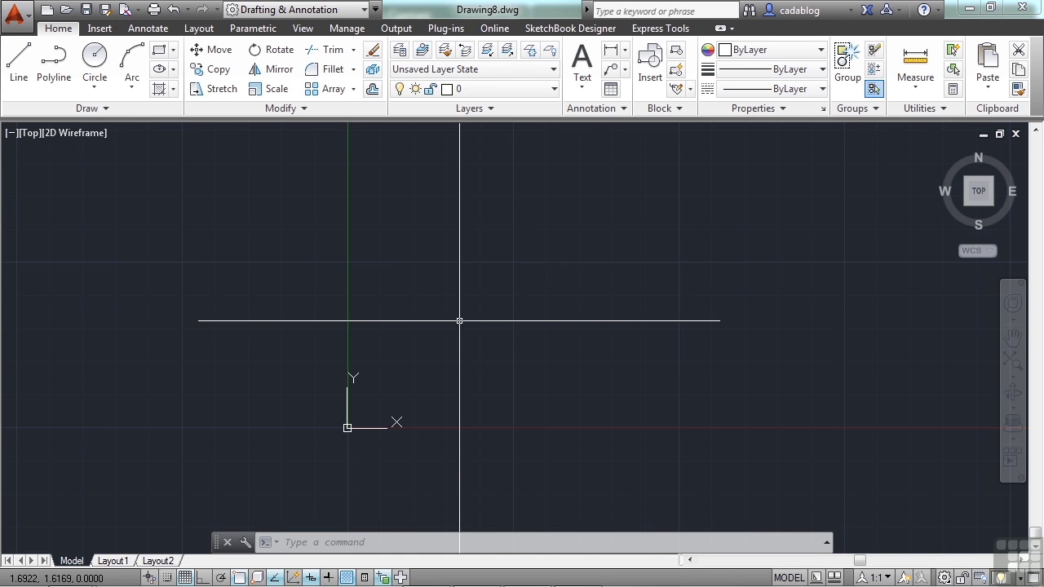
Start a line with its first point entered as 0,0 in dynamic input.
type("l")
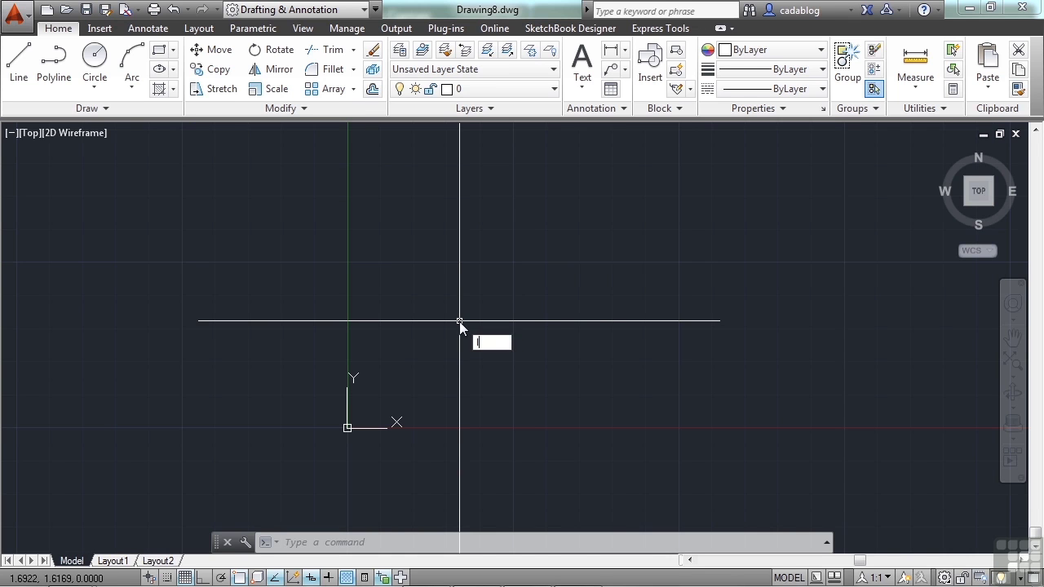
key("Return")
type("0")
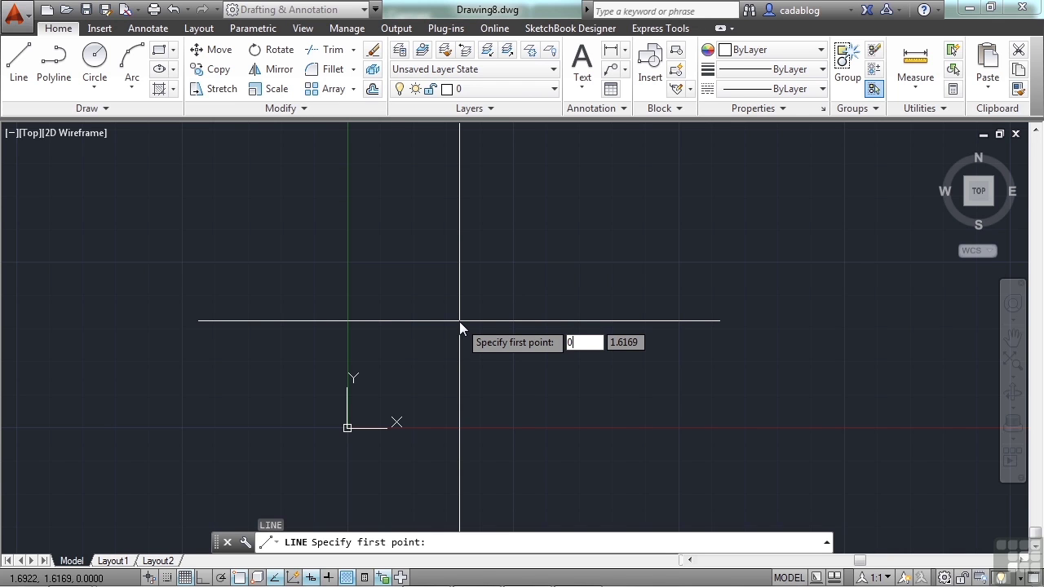
key("Tab")
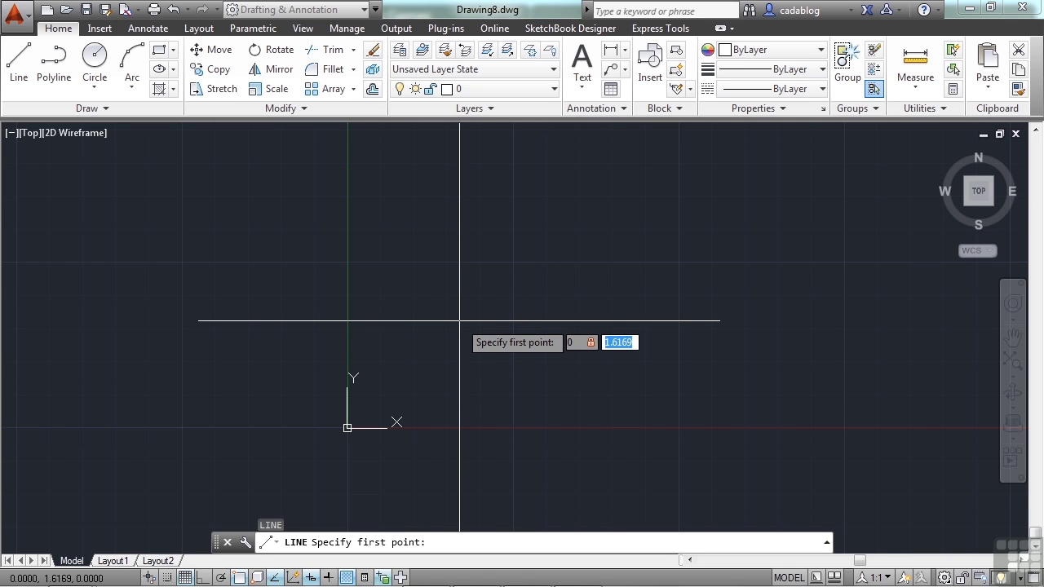
type("0")
key("Return")
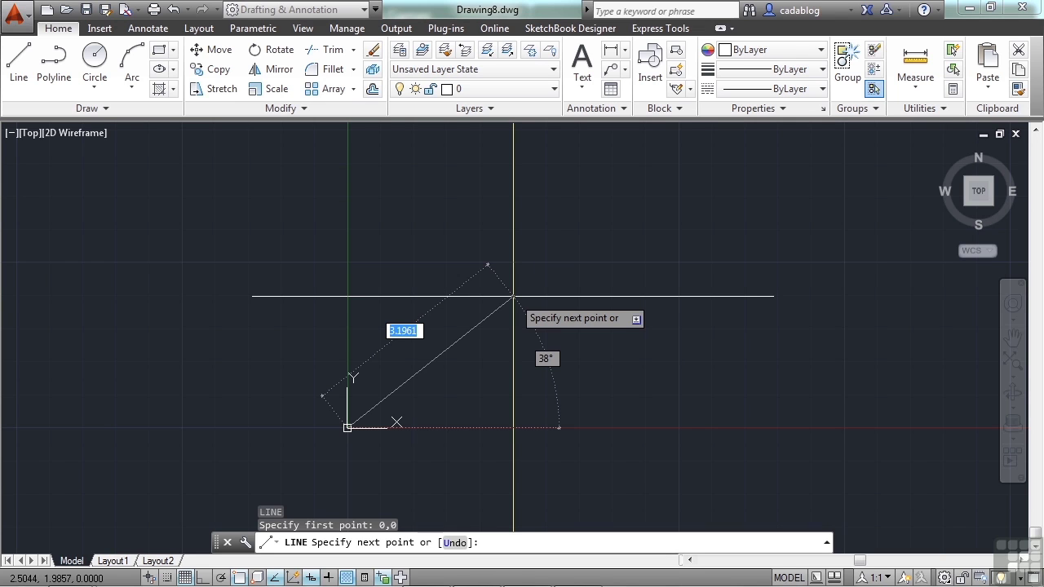
End the line at absolute coordinate #3,4 and finish the LINE command.
type("#")
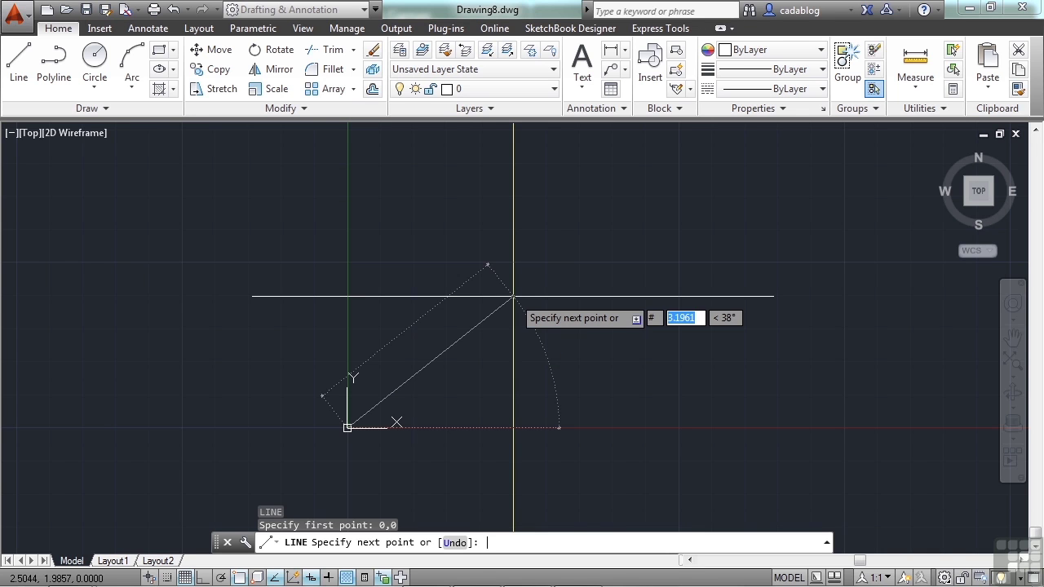
type("3")
key("Tab")
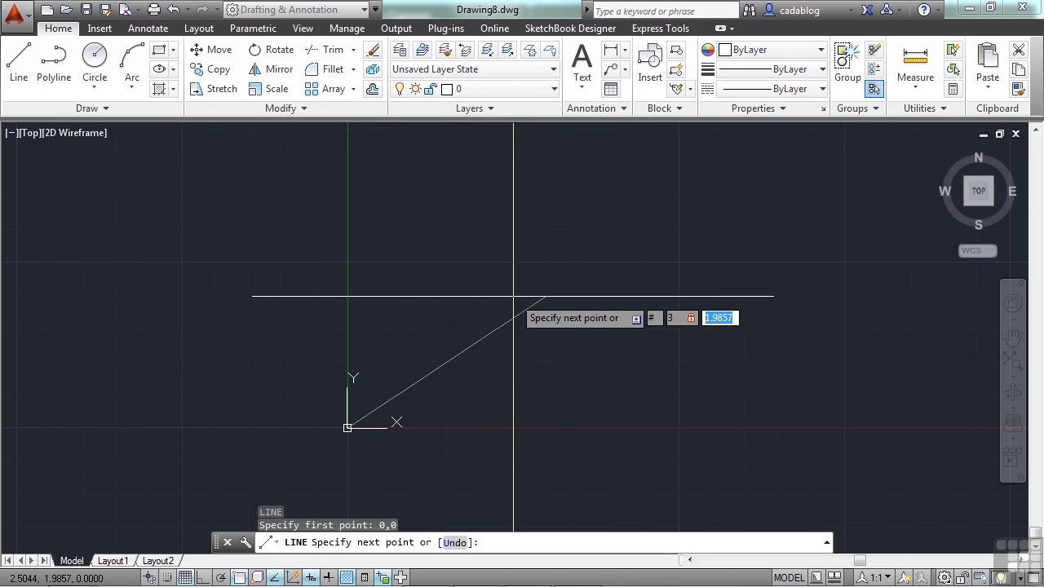
type("4")
key("Return")
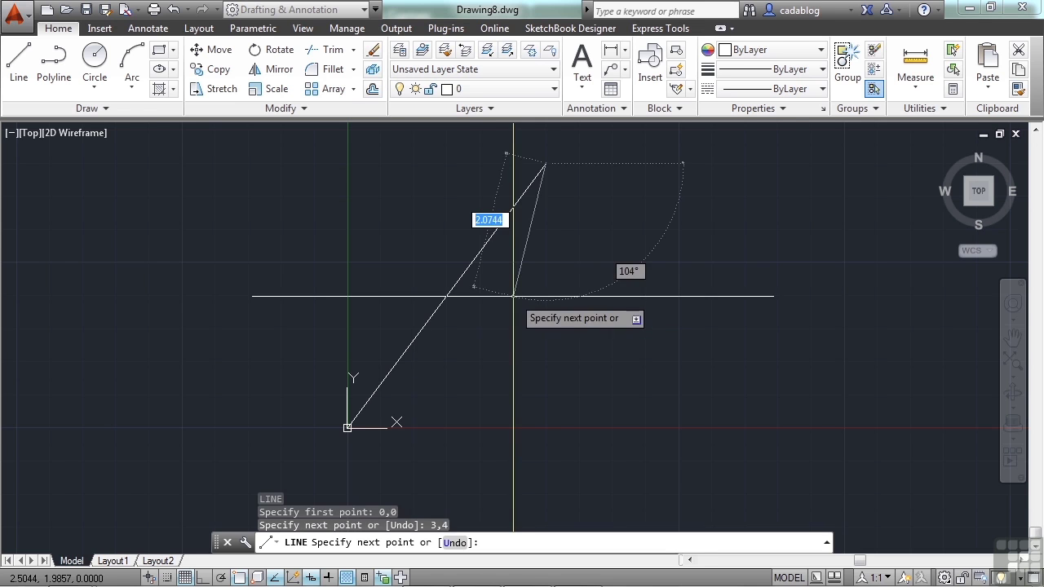
key("Return")
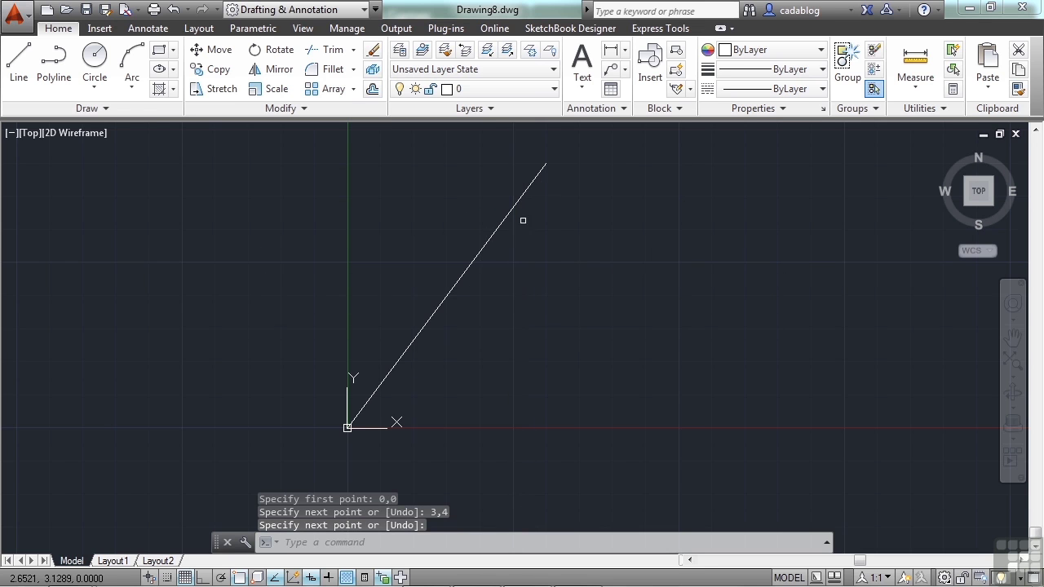
left_click(523, 193)
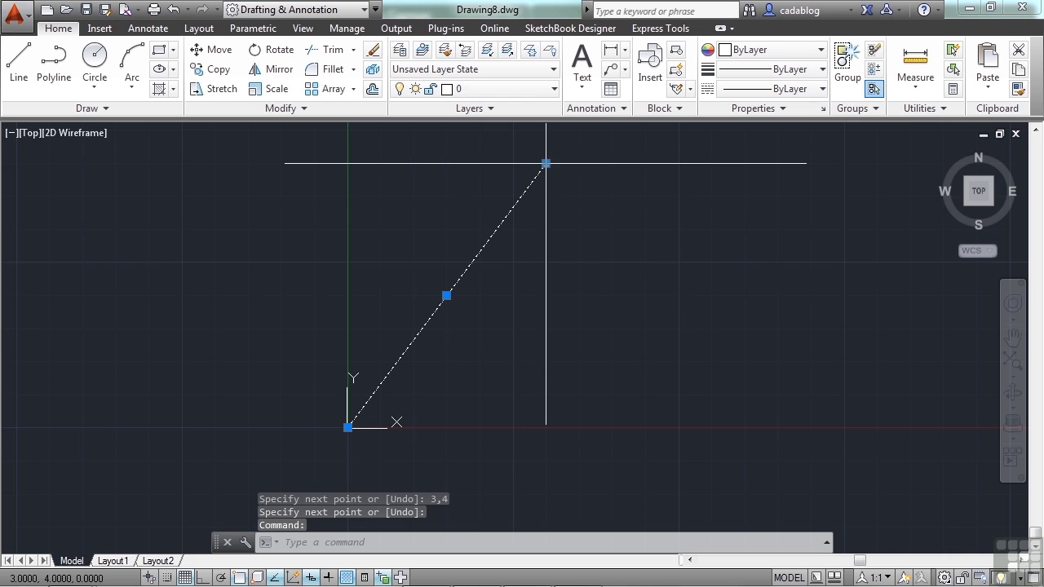
mouse_move(545, 163)
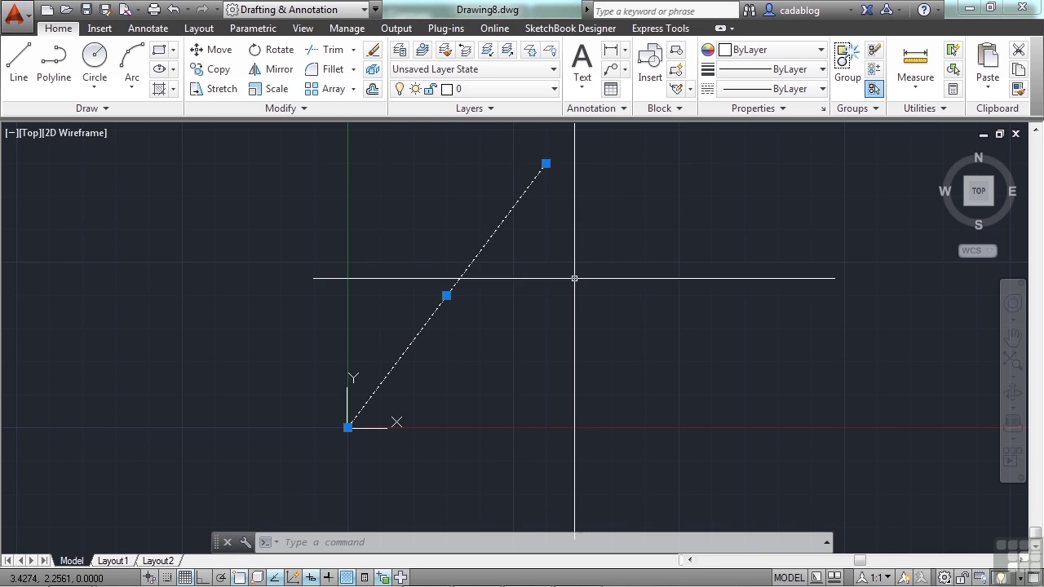
key("Escape")
scroll(552, 301, "down", 2)
middle_click_drag(552, 301, 556, 318)
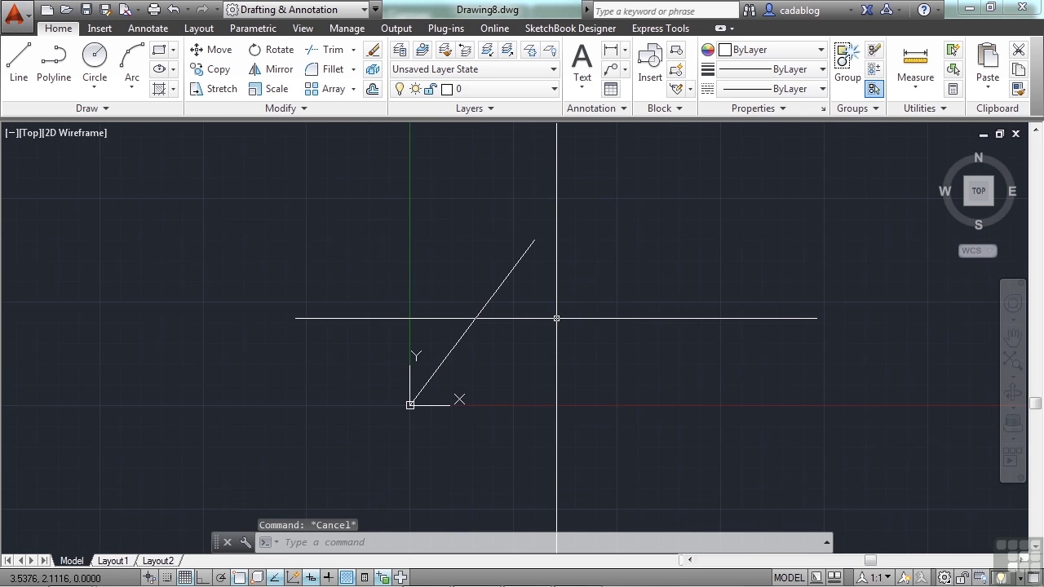